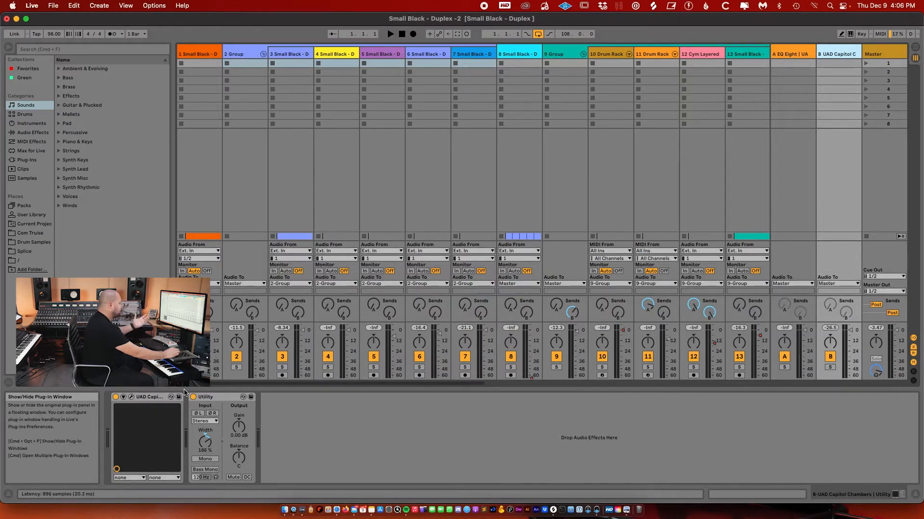
Open the Kontakt instrument's plug-in window on the Kontakt track
click(148, 396)
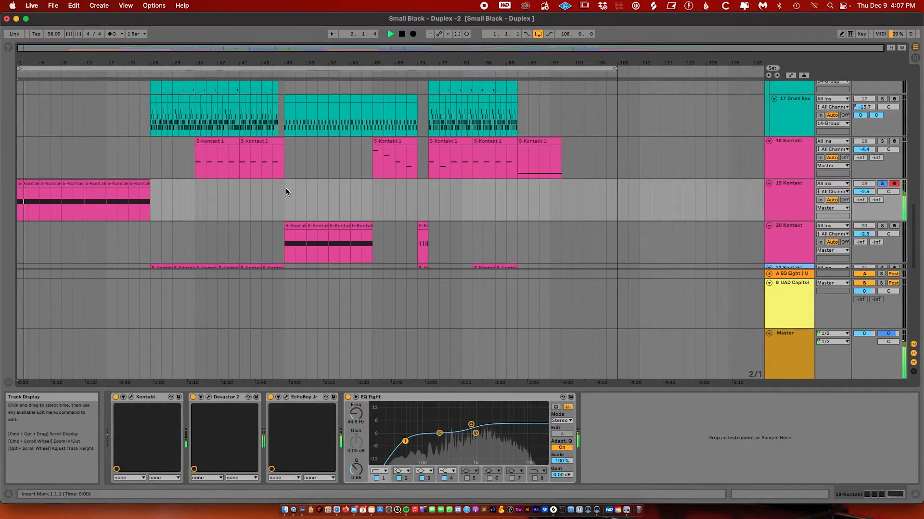
click(131, 397)
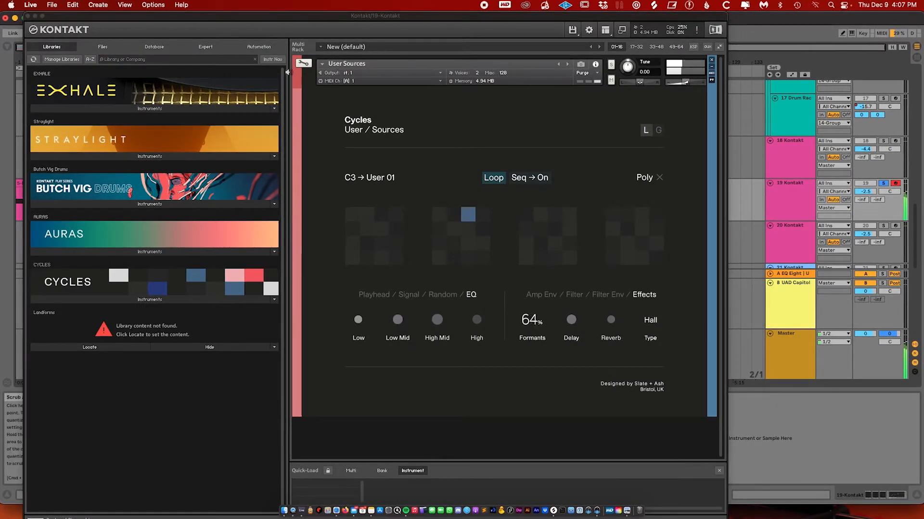
Try out the Cycles instrument in Kontakt, changing its pattern pads and sequencer toggle
click(287, 87)
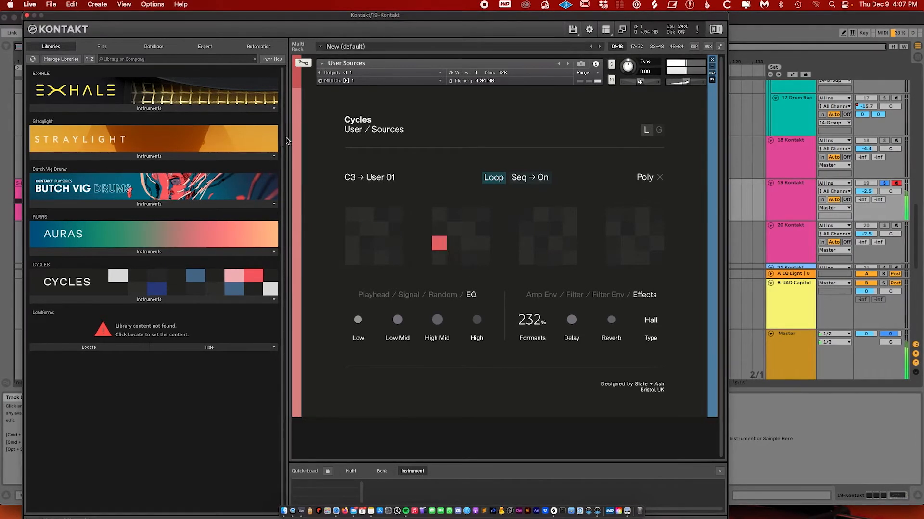
click(289, 166)
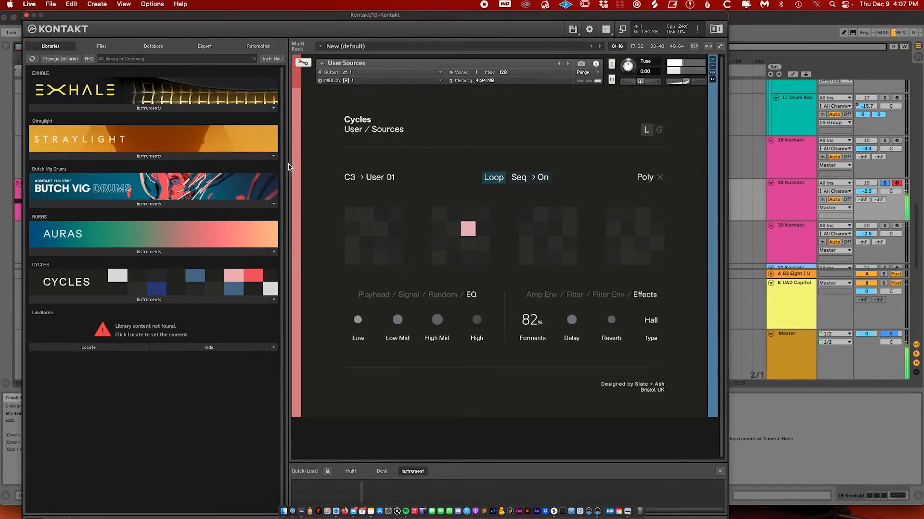
click(780, 41)
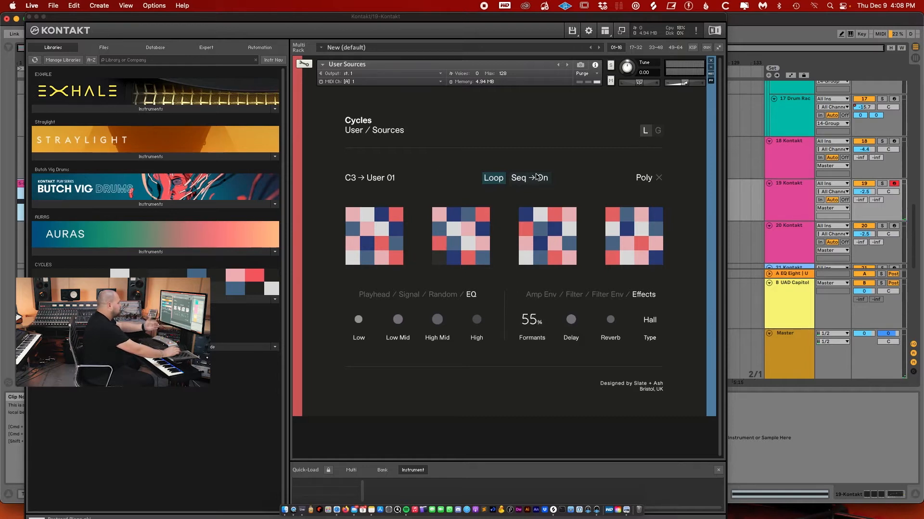
click(519, 178)
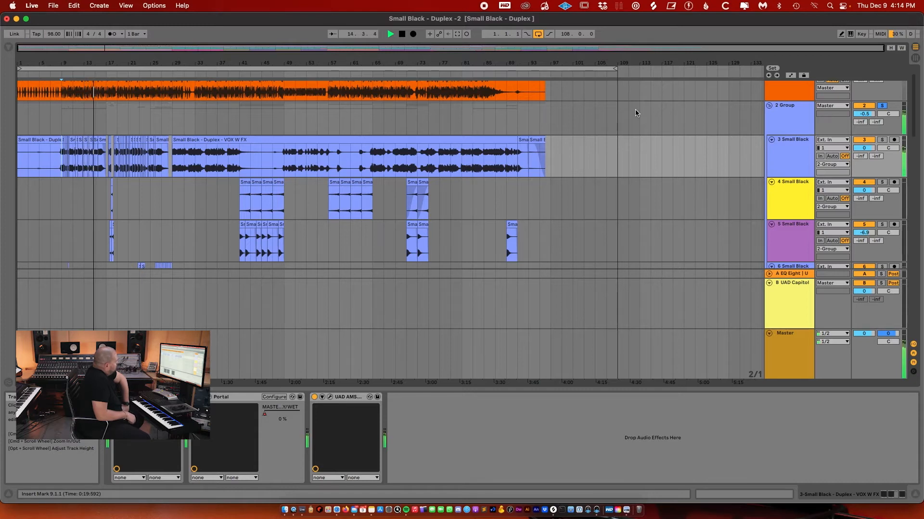
Scroll through the arrangement's tracks and clips while starting and stopping playback
scroll(533, 144, down, 3)
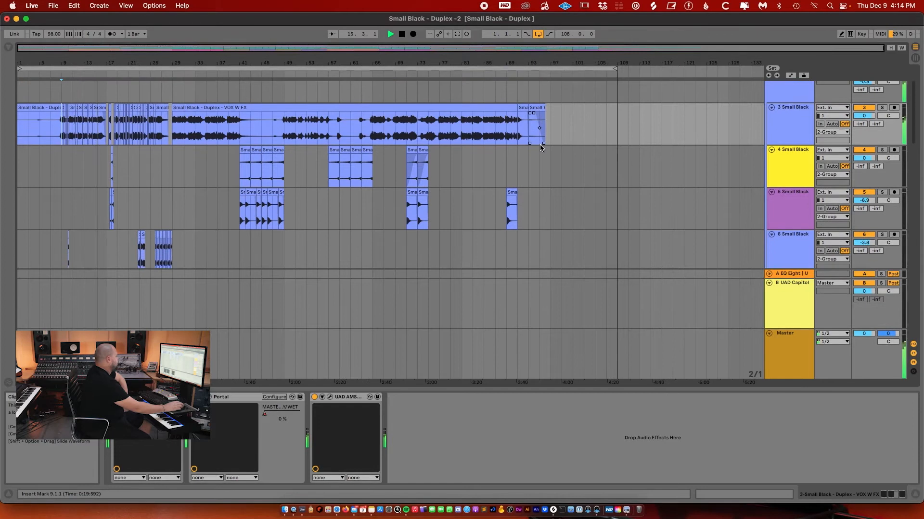
scroll(540, 147, down, 5)
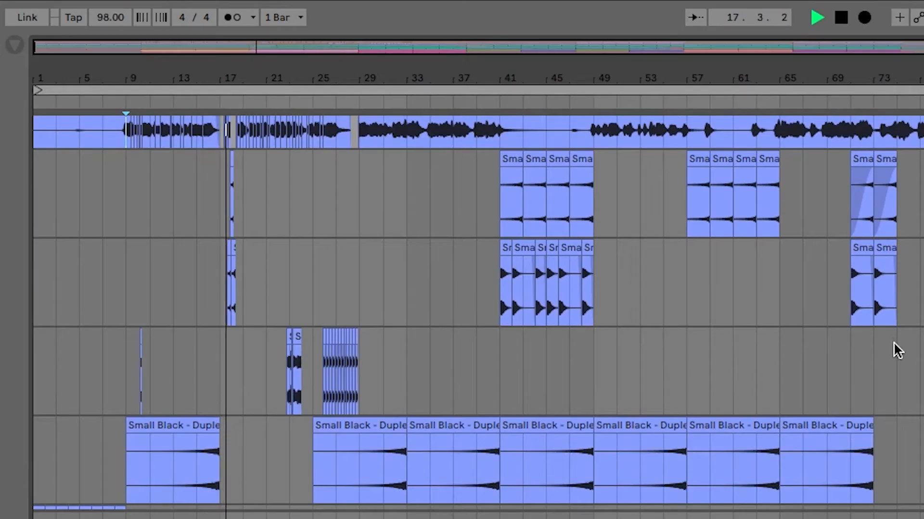
scroll(898, 352, up, 20)
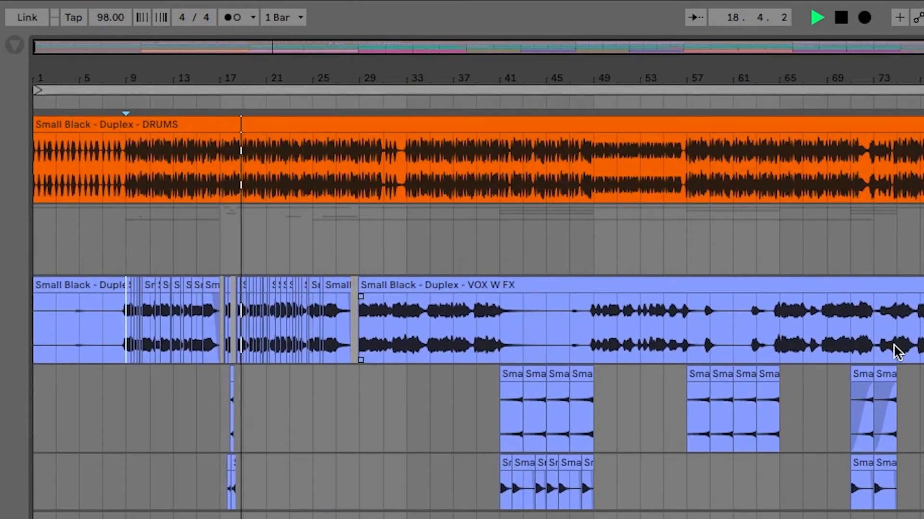
scroll(897, 351, down, 7)
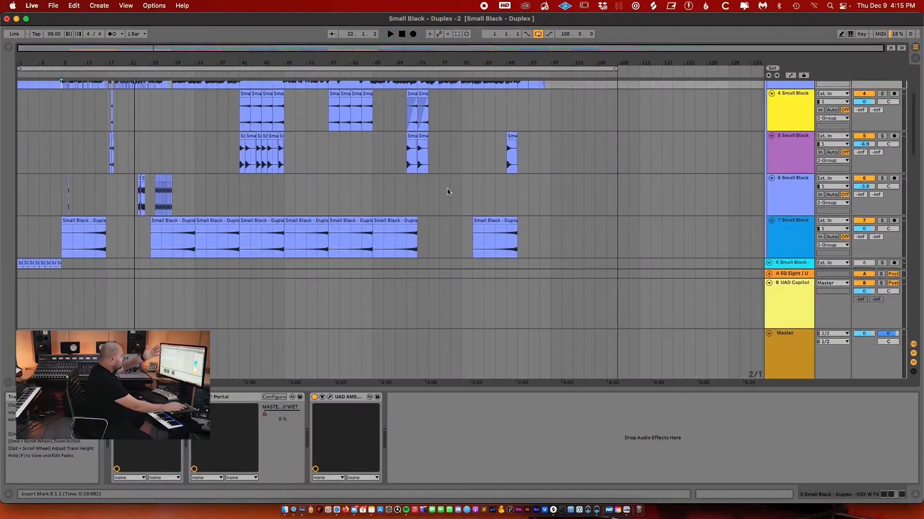
scroll(447, 190, down, 10)
scroll(446, 193, down, 10)
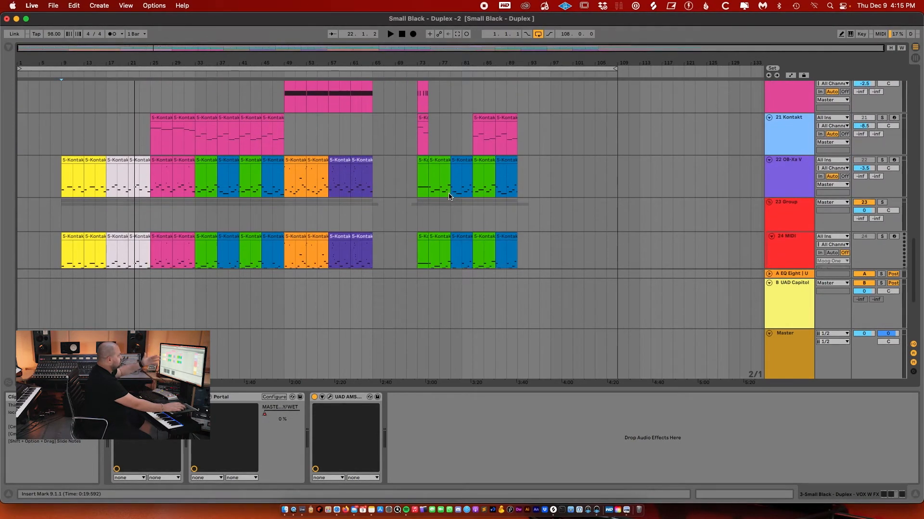
scroll(449, 196, down, 5)
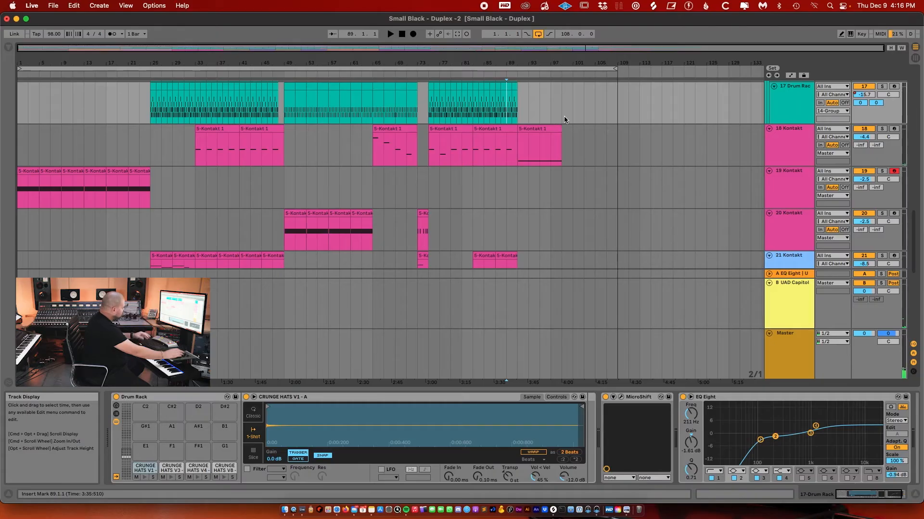
key(space)
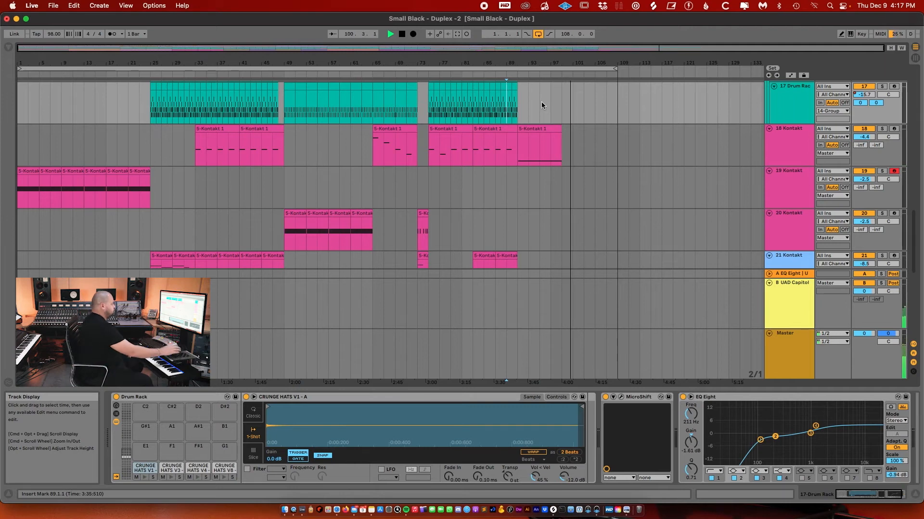
scroll(598, 134, up, 8)
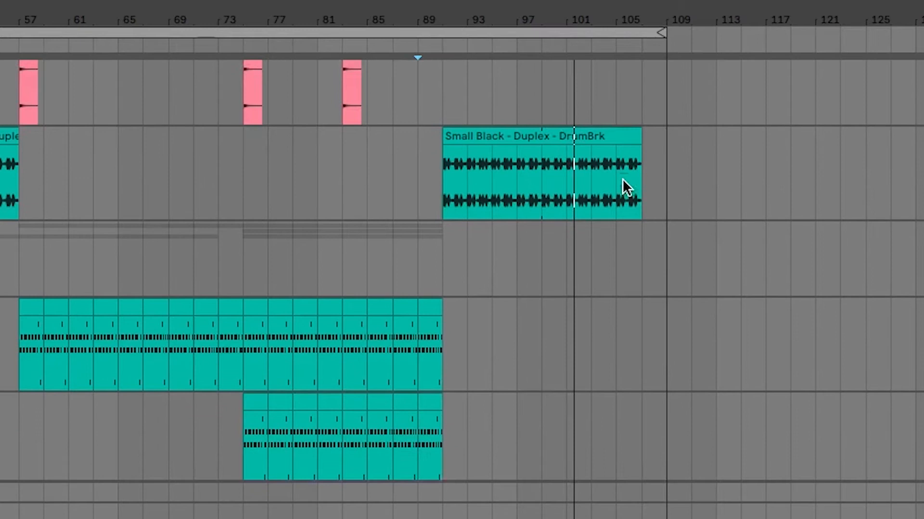
scroll(597, 135, down, 2)
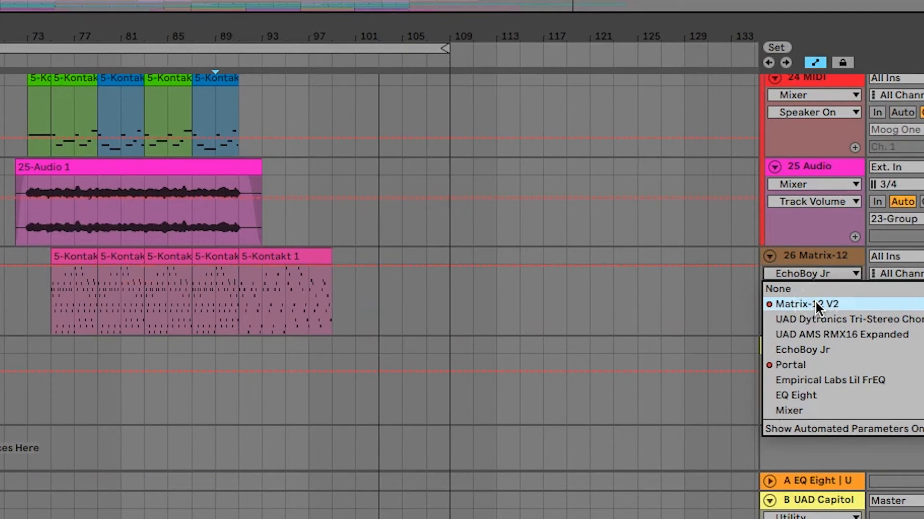
Show the Matrix-12 V2 PitchBend automation on the Matrix-12 track and play from around bar 89
click(816, 304)
click(808, 290)
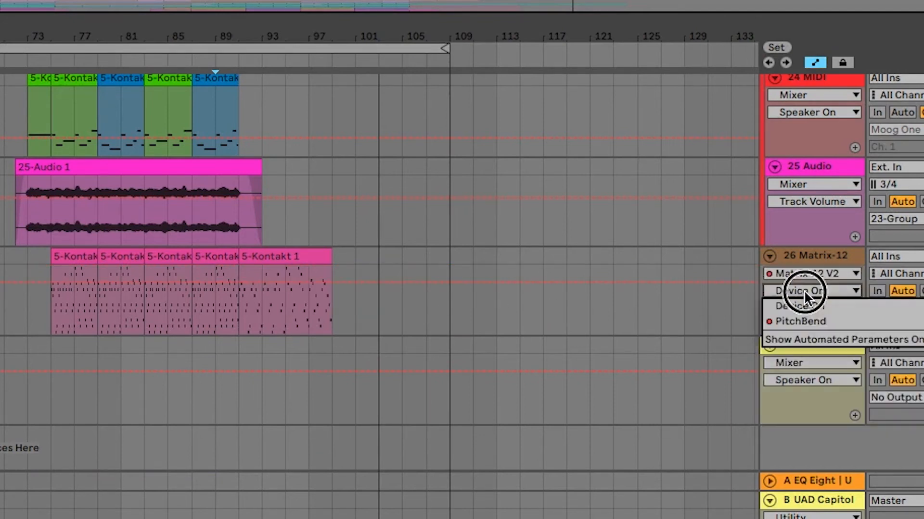
click(826, 320)
click(243, 330)
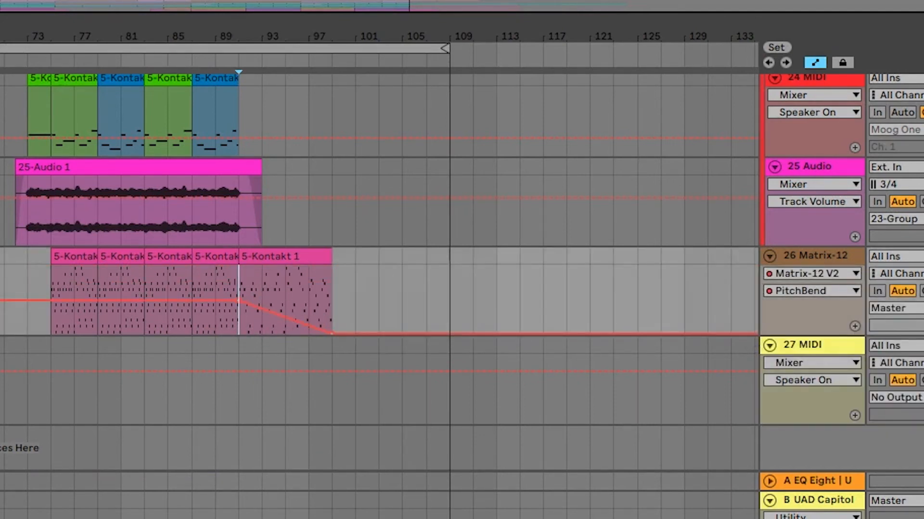
key(space)
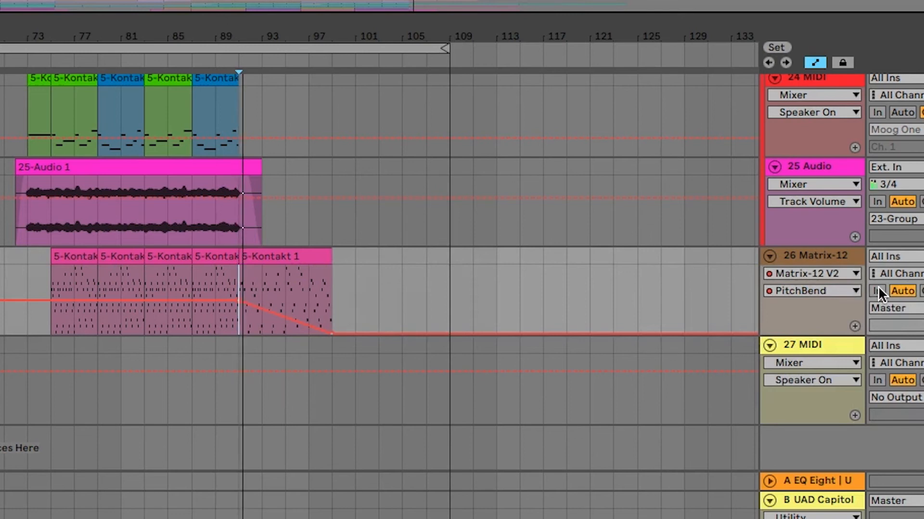
Switch the Matrix-12 track's automation device to Portal
click(818, 273)
click(819, 274)
click(819, 273)
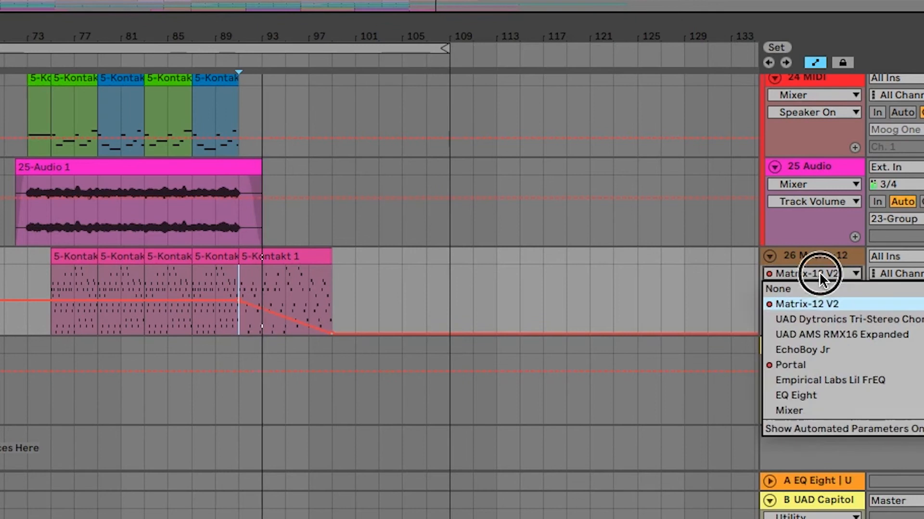
click(824, 366)
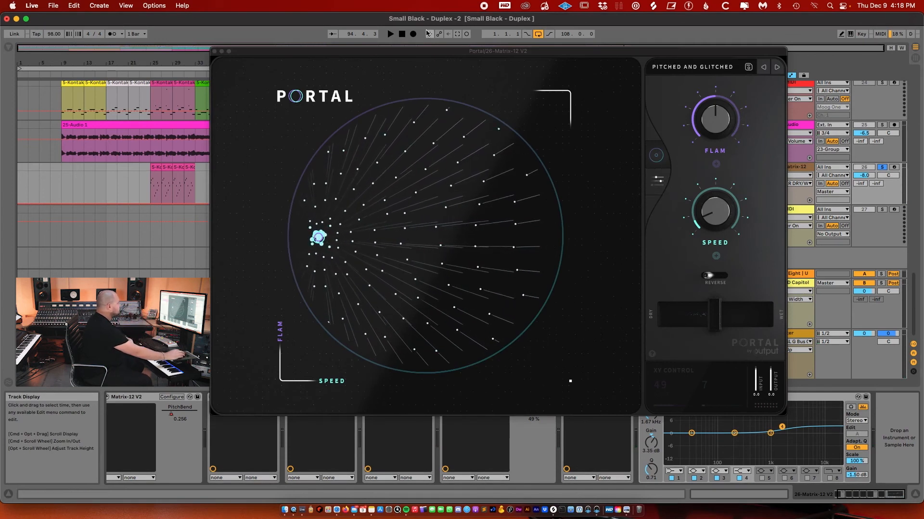
Reposition the Portal window and sweep its XY pad puck around the circle to vary Flam and Speed
drag(410, 52, 206, 64)
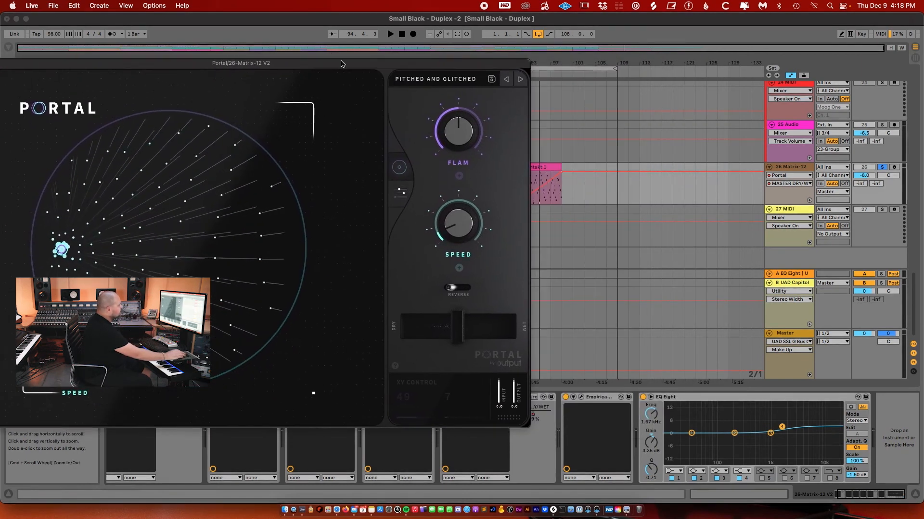
drag(428, 67, 382, 72)
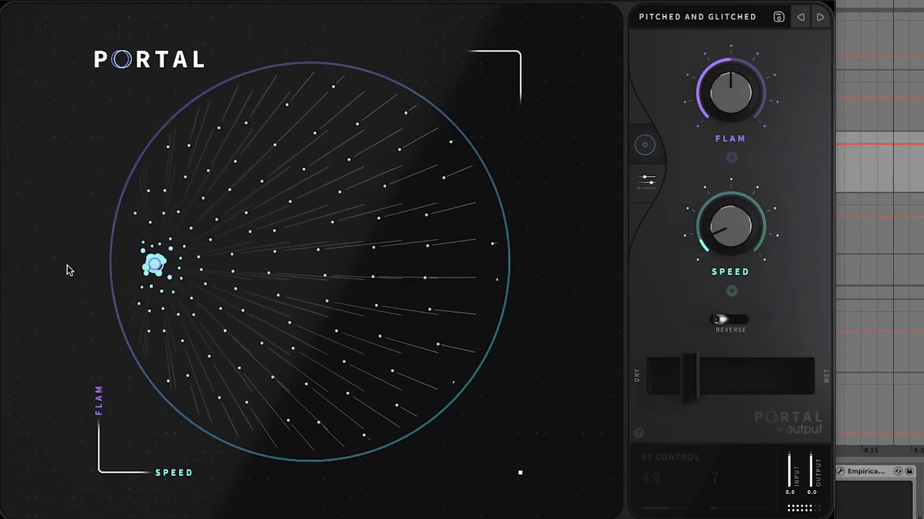
drag(155, 266, 163, 266)
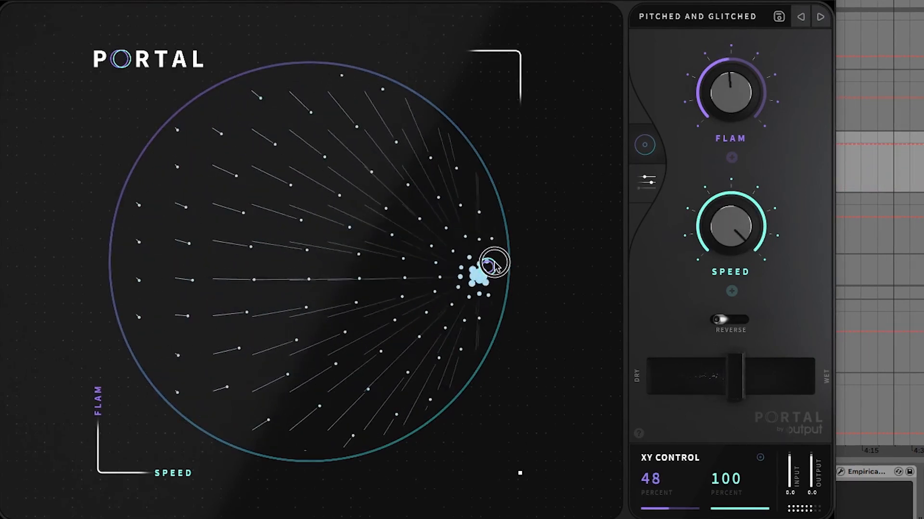
drag(488, 144, 475, 116)
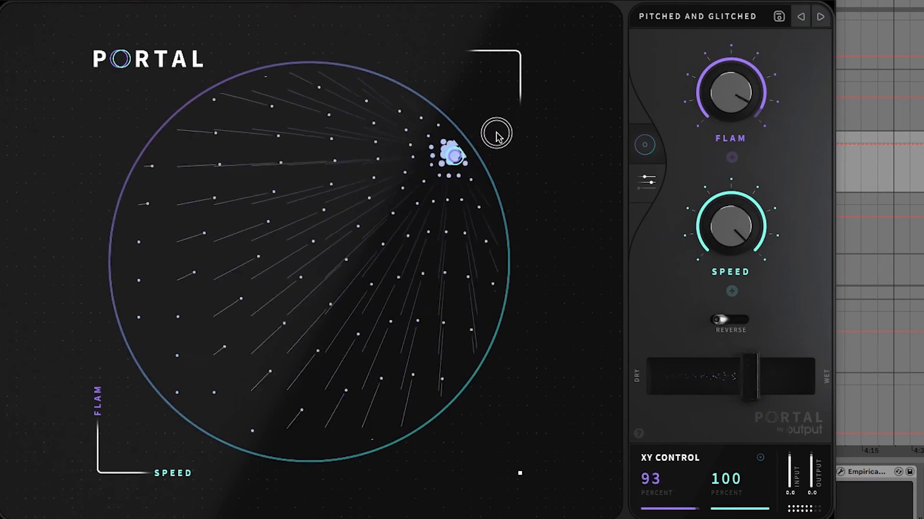
drag(546, 290, 530, 380)
drag(495, 429, 316, 462)
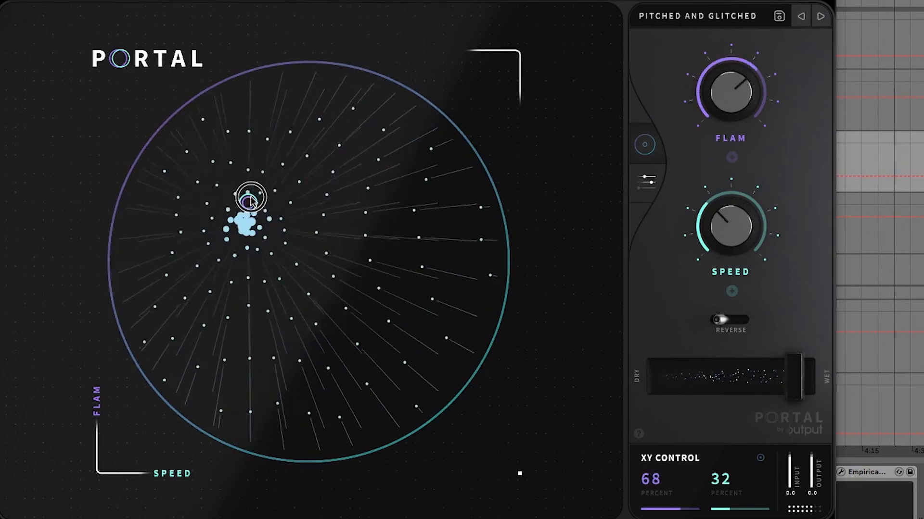